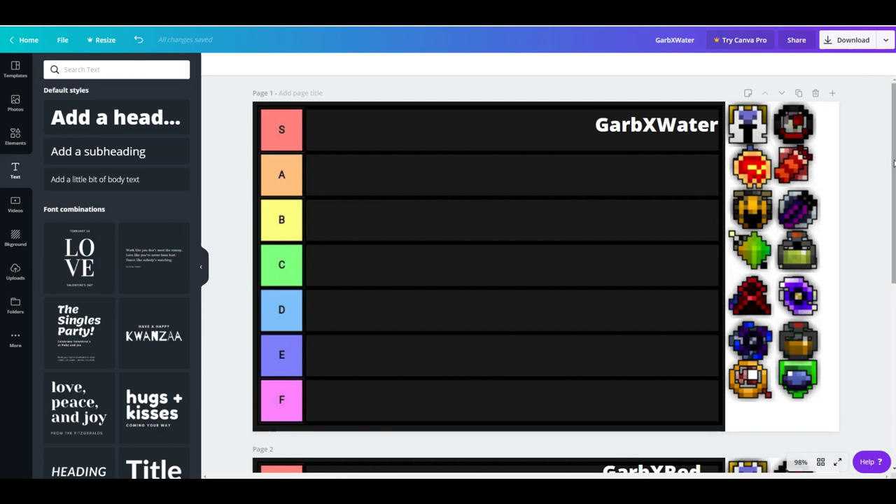
Place the white-and-purple item icon at the start of the S row in both the GarbXWater and GarbXRed tier lists.
mouse_move(893, 163)
left_mouse_down()
mouse_move(887, 330)
mouse_move(882, 157)
mouse_move(868, 198)
mouse_move(886, 298)
mouse_move(884, 382)
mouse_move(873, 160)
mouse_move(881, 168)
mouse_move(893, 157)
left_mouse_up()
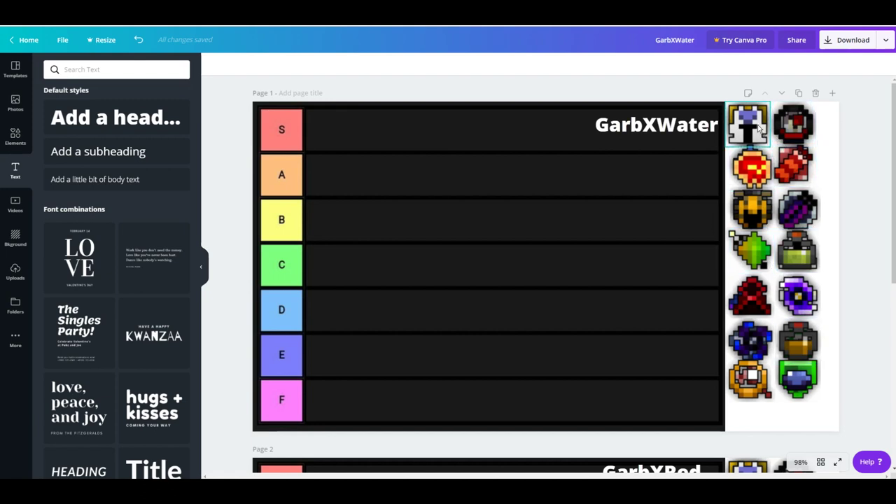
left_click_drag(759, 128, 340, 134)
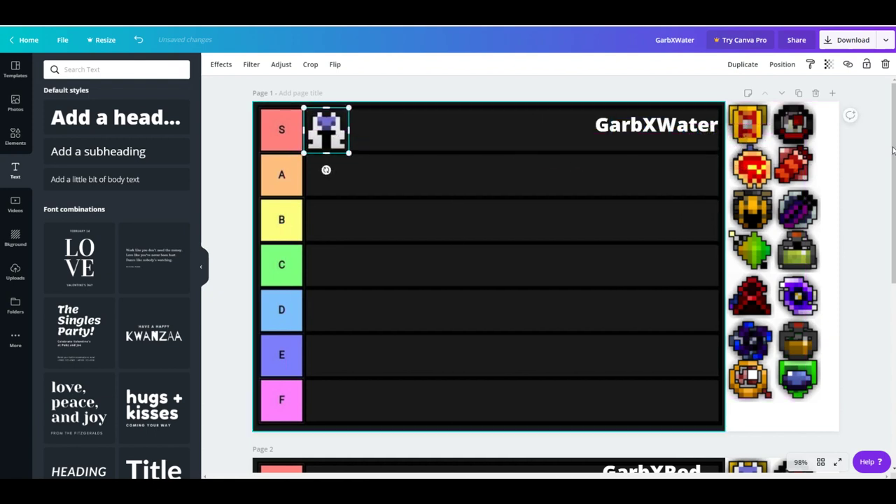
left_click_drag(893, 150, 894, 270)
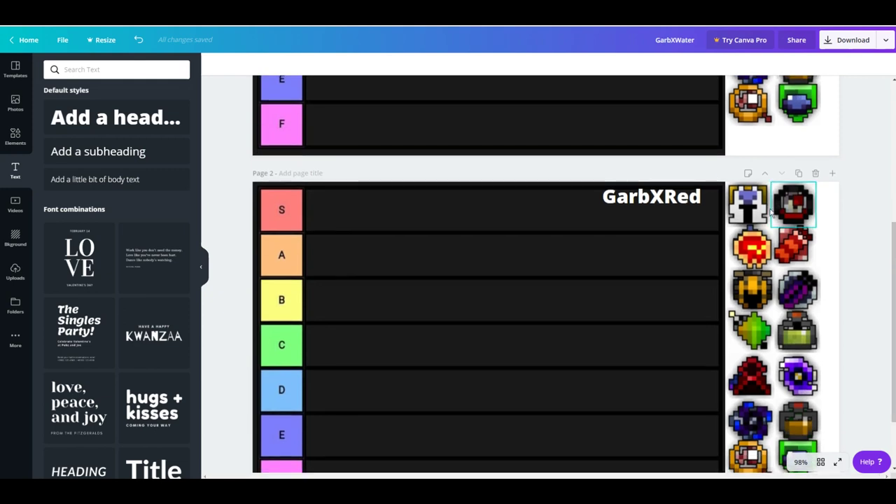
left_click(746, 217)
left_click_drag(746, 217, 325, 210)
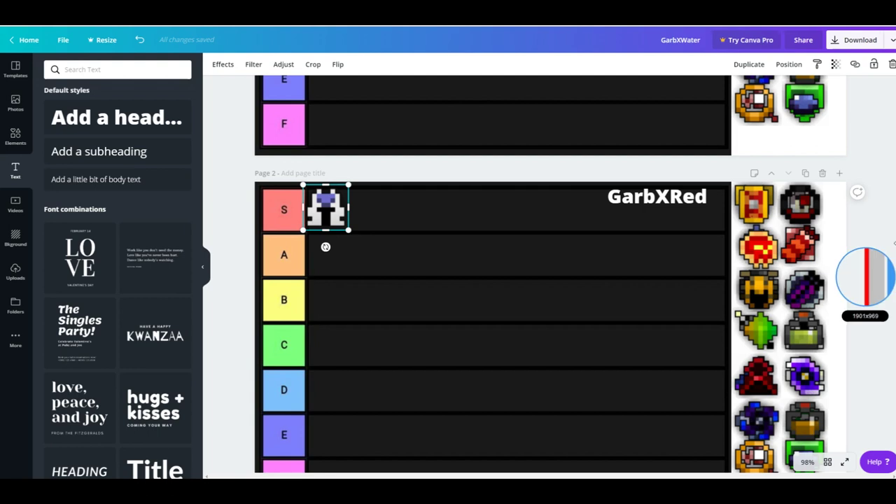
Place the red-and-gold shield icon at the start of the B row in both the GarbXWater and GarbXRed tier lists.
scroll(894, 225, "up", 1)
scroll(893, 225, "up", 5)
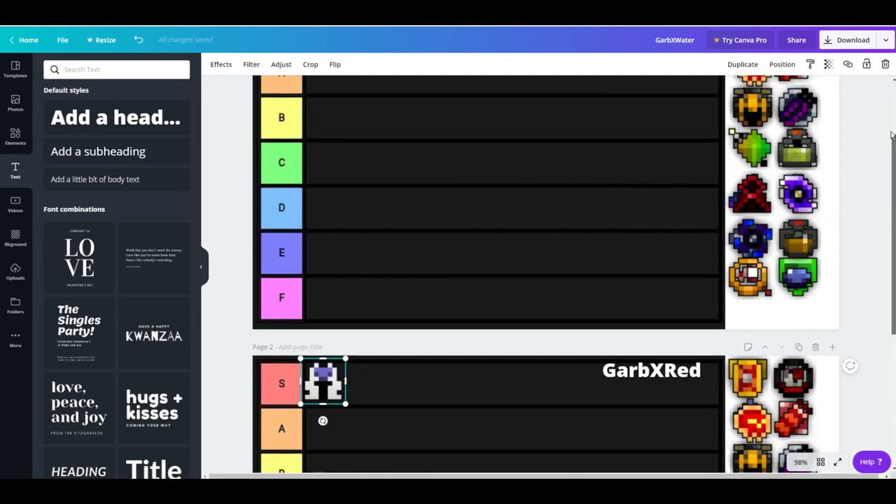
left_click(749, 75)
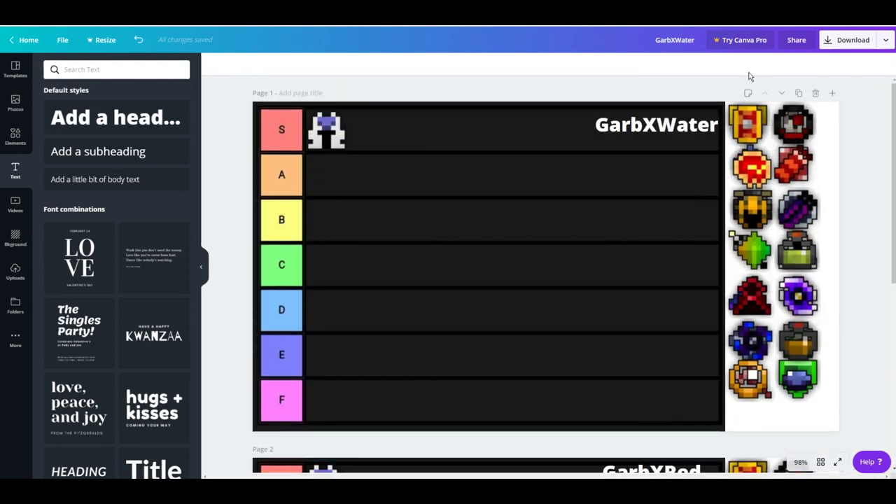
left_click(745, 124)
left_click_drag(745, 125, 319, 214)
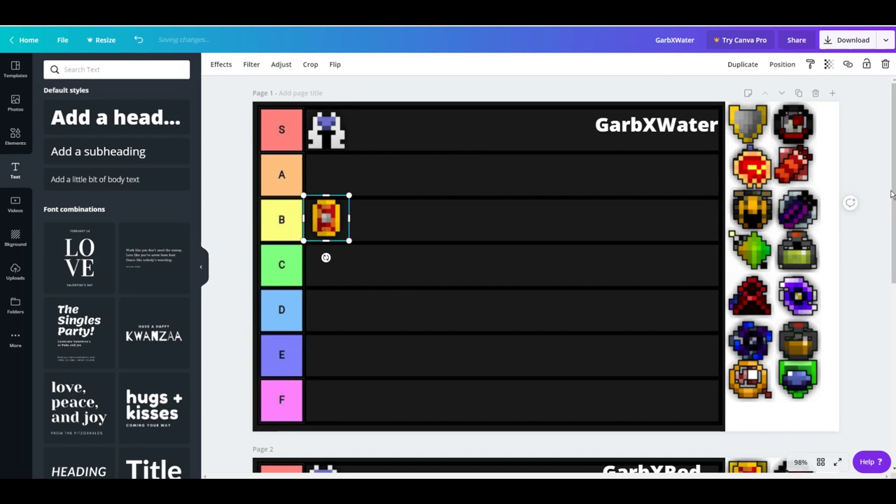
left_click_drag(893, 195, 894, 358)
left_click_drag(744, 155, 318, 245)
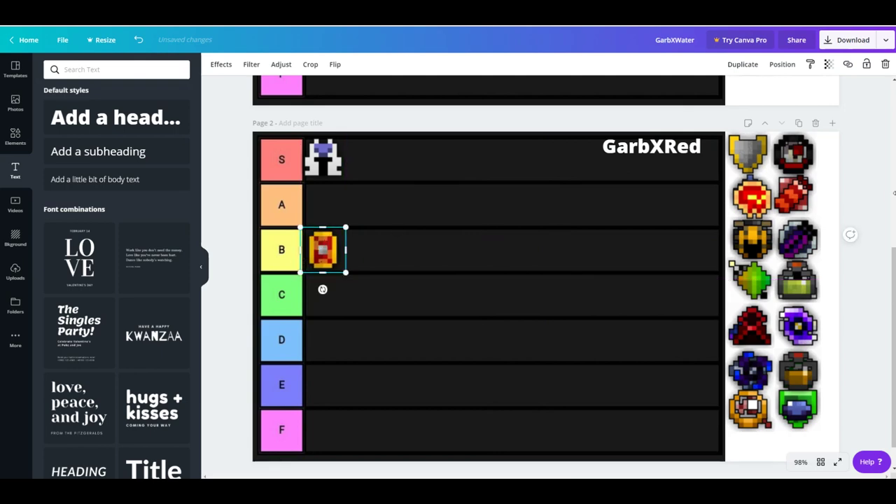
Place the gold-edged silver shield in the GarbXWater S row, directly beside the white-and-purple icon.
left_click_drag(892, 273, 889, 138)
scroll(884, 129, "up", 2)
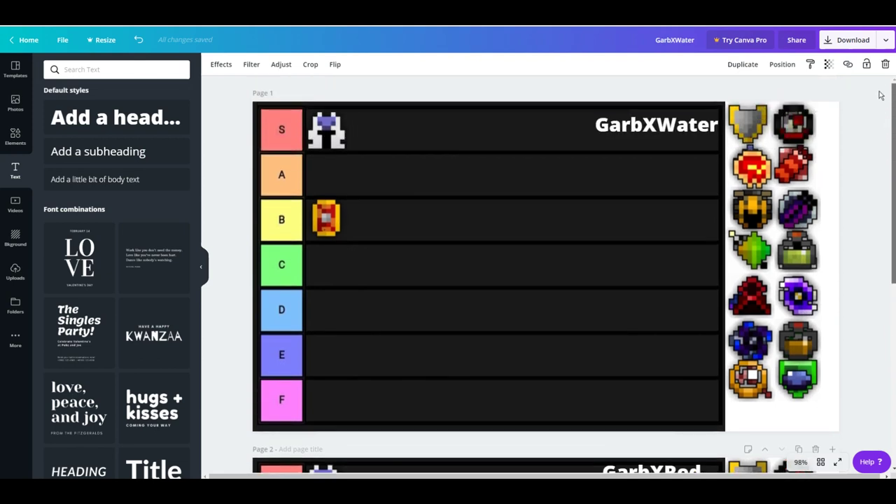
scroll(883, 130, "down", 8)
left_click(850, 323)
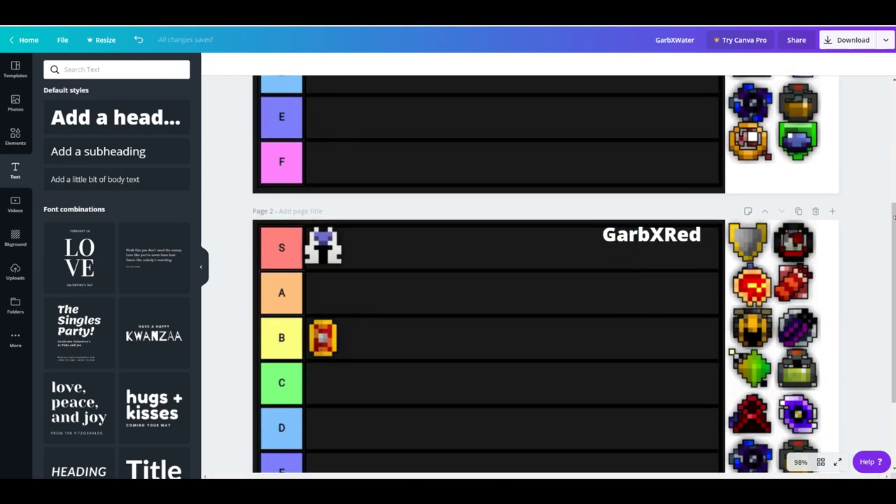
left_click_drag(893, 225, 891, 117)
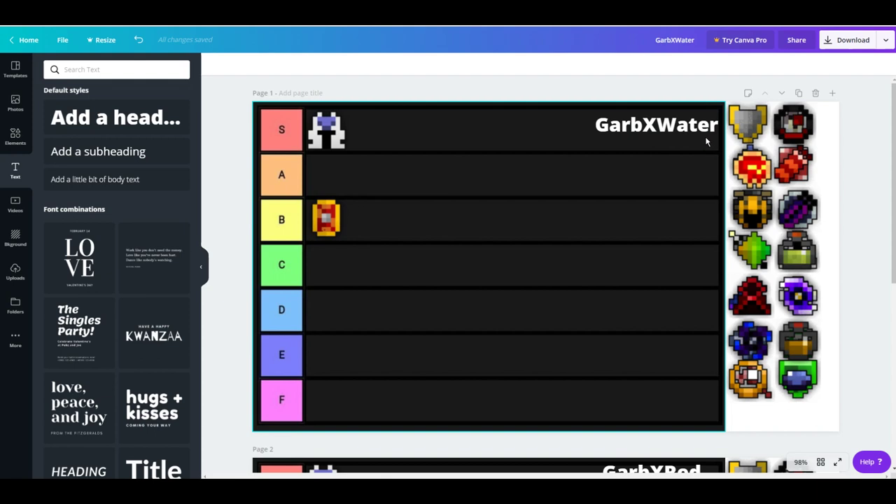
left_click(746, 125)
left_click_drag(746, 124, 371, 126)
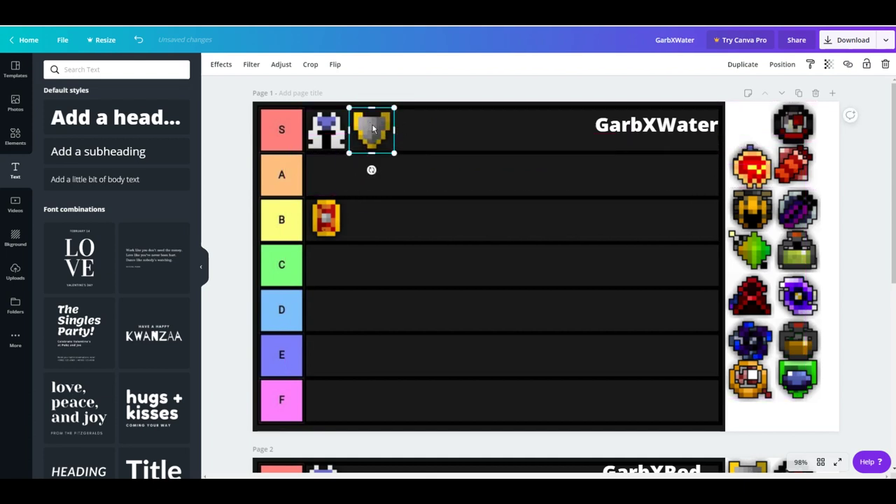
left_click_drag(373, 128, 367, 124)
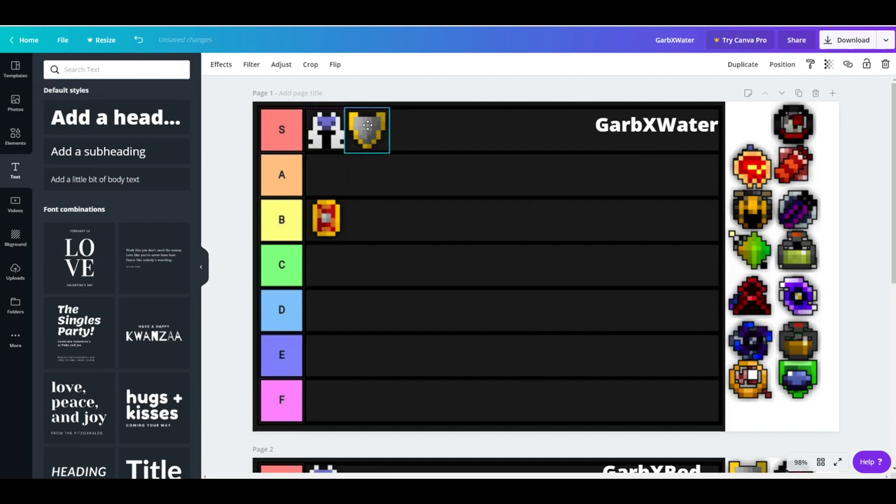
Place the gold-edged silver shield in the GarbXRed S row, directly beside the white-and-purple icon.
scroll(880, 280, "down", 5)
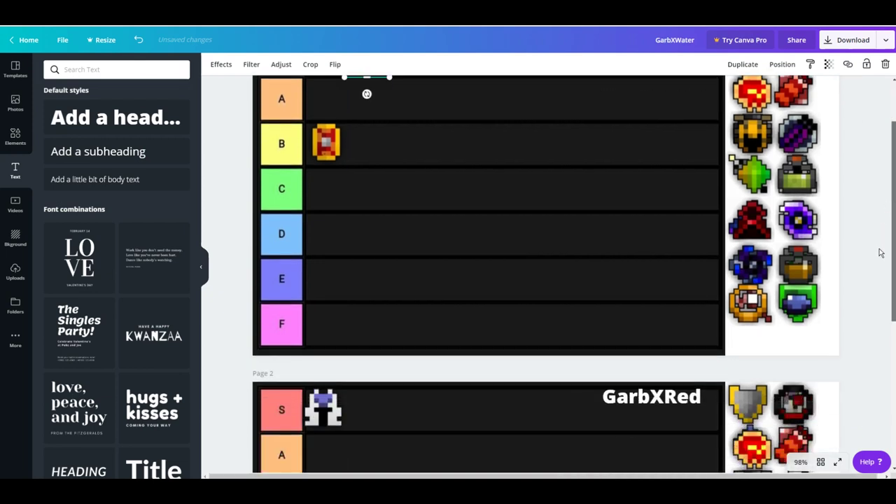
scroll(881, 297, "down", 1)
left_click_drag(742, 241, 368, 252)
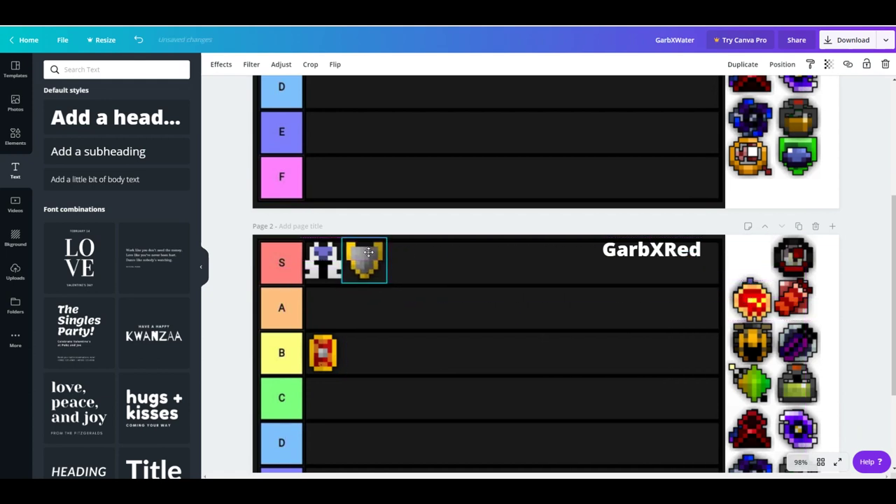
Place the black-and-red item icon in the A row of GarbXWater and beside the red-and-gold shield in the B row of GarbXRed.
scroll(893, 294, "up", 3)
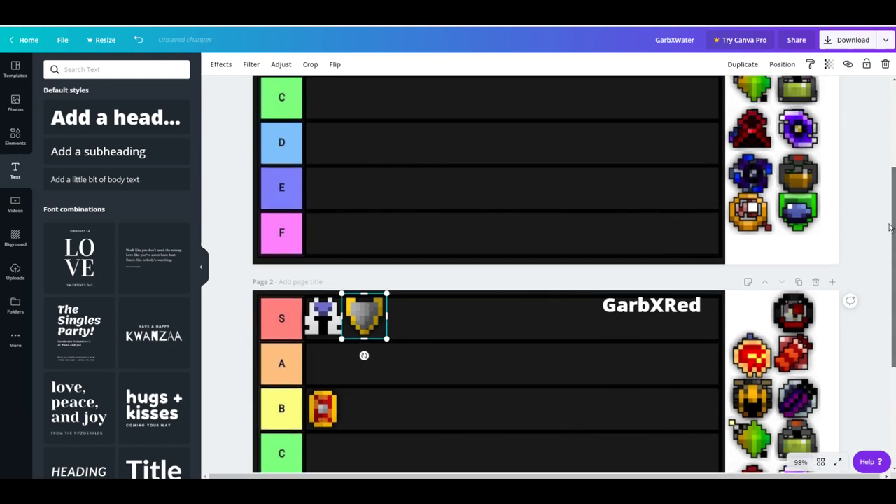
scroll(789, 120, "up", 1)
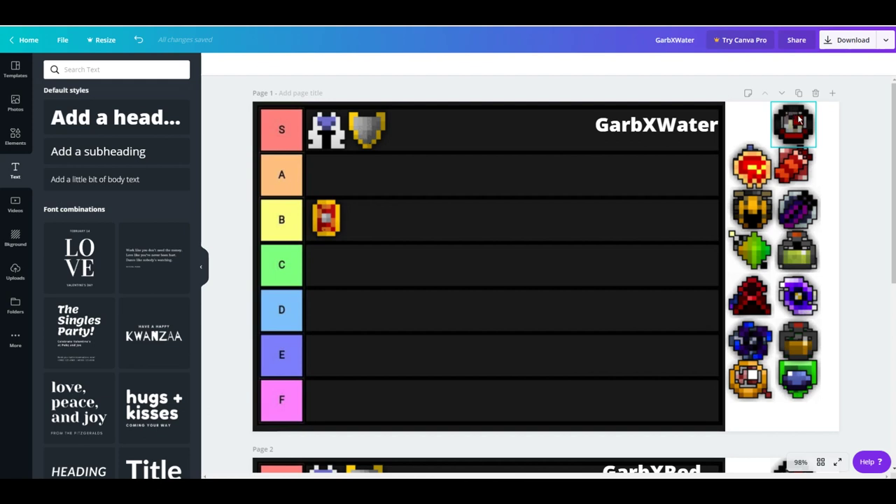
left_click_drag(799, 120, 328, 165)
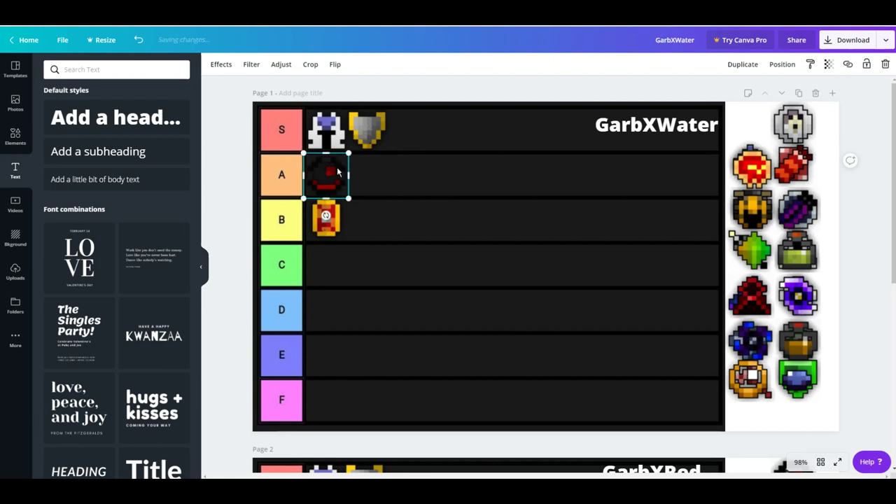
left_click(395, 83)
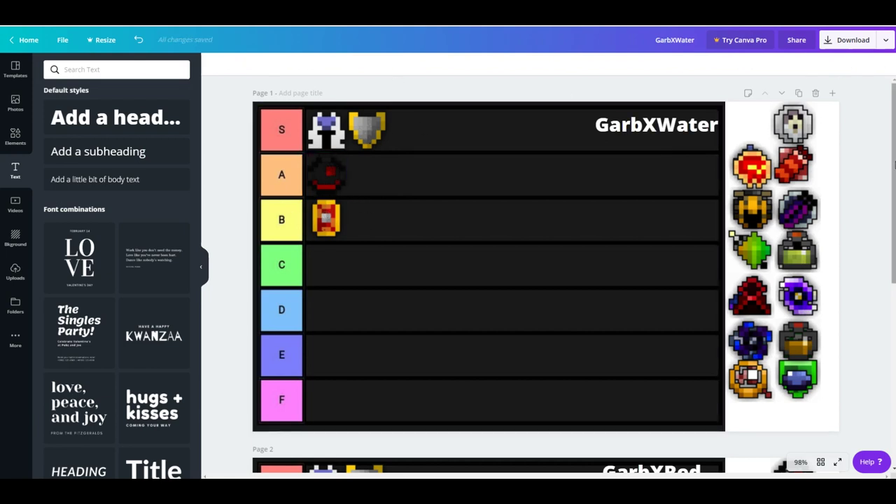
left_click_drag(894, 163, 865, 316)
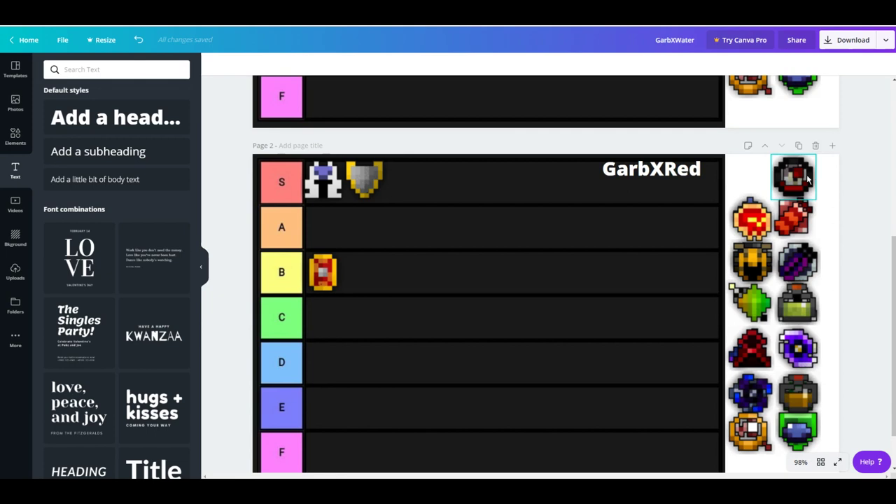
left_click_drag(802, 175, 735, 303)
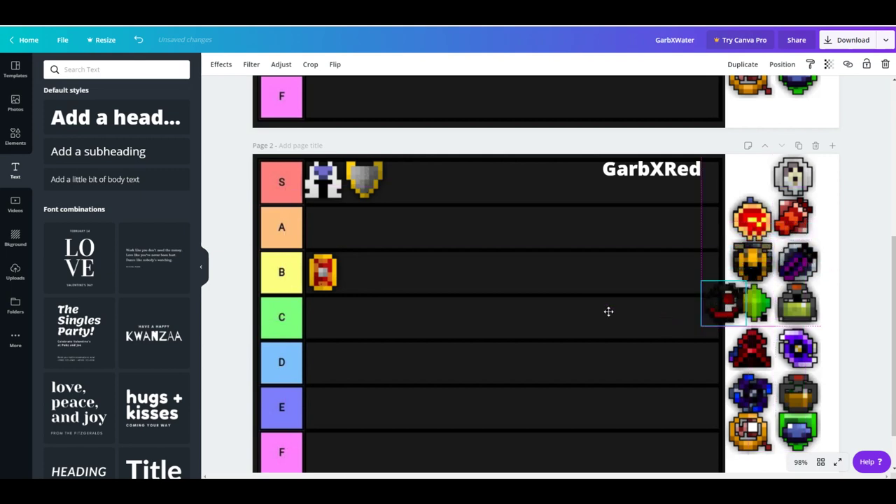
left_click_drag(608, 311, 368, 272)
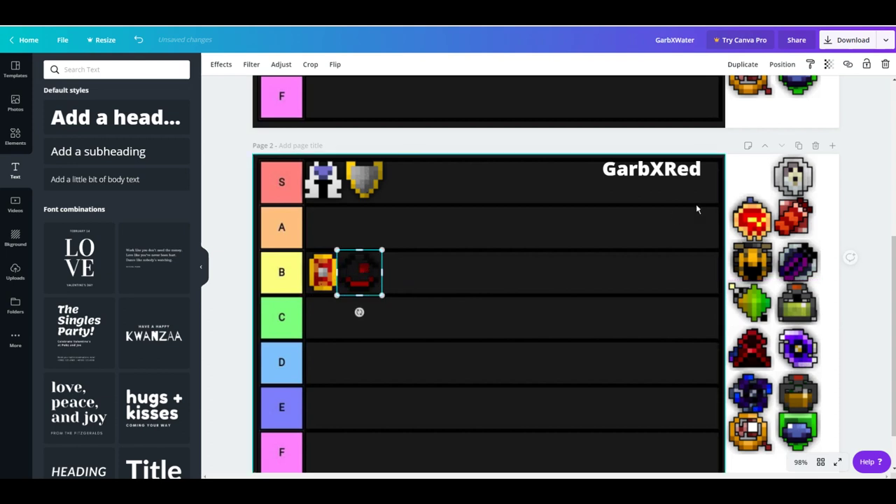
left_click(892, 277)
Place the small pale grey item icon after the black-and-red one, in the A row of GarbXWater and the B row of GarbXRed.
left_click_drag(894, 271, 894, 208)
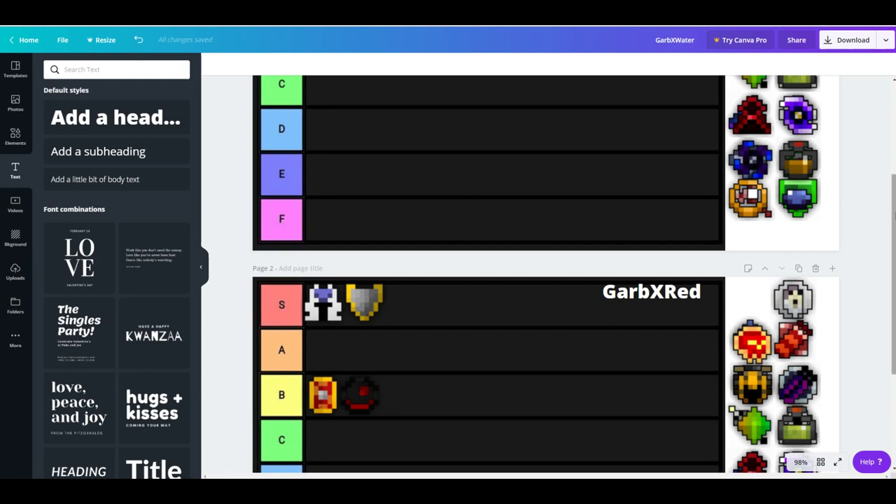
scroll(796, 112, "up", 5)
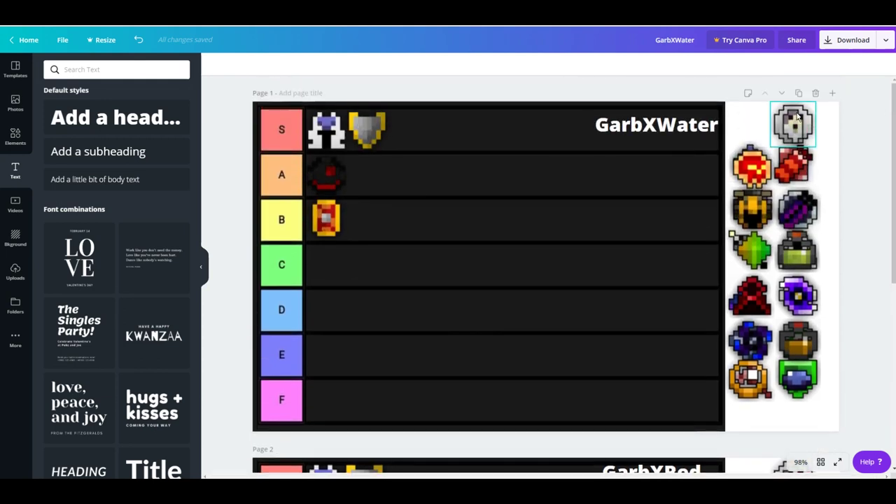
left_click_drag(797, 118, 362, 160)
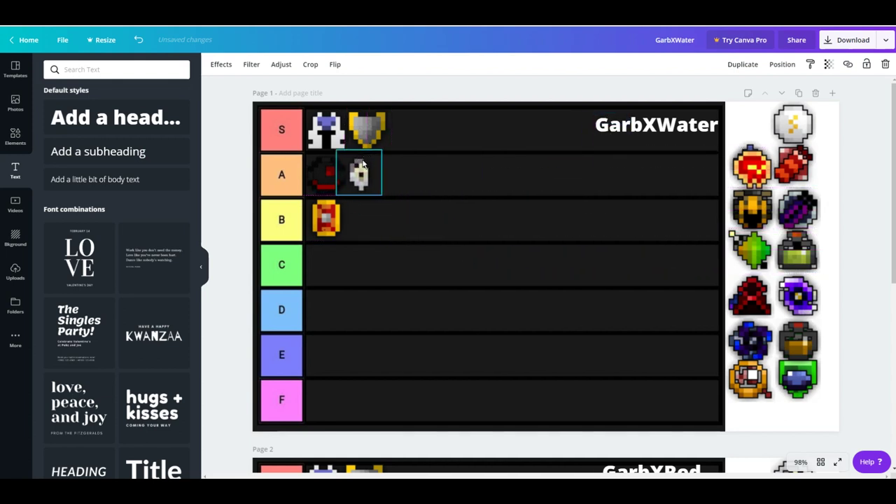
left_click(399, 85)
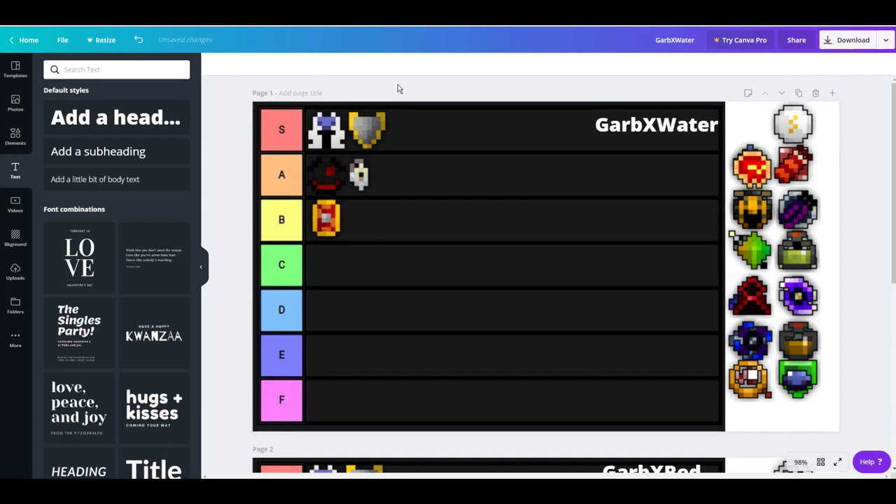
left_click_drag(892, 175, 891, 336)
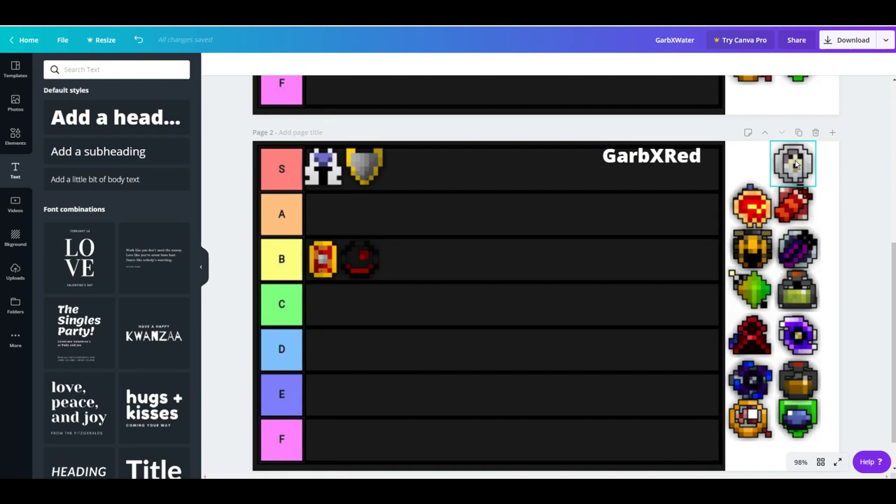
left_click_drag(795, 164, 393, 257)
Place the round white icon with gold specks in the GarbXWater A row, after the small pale grey icon.
left_click_drag(893, 259, 893, 95)
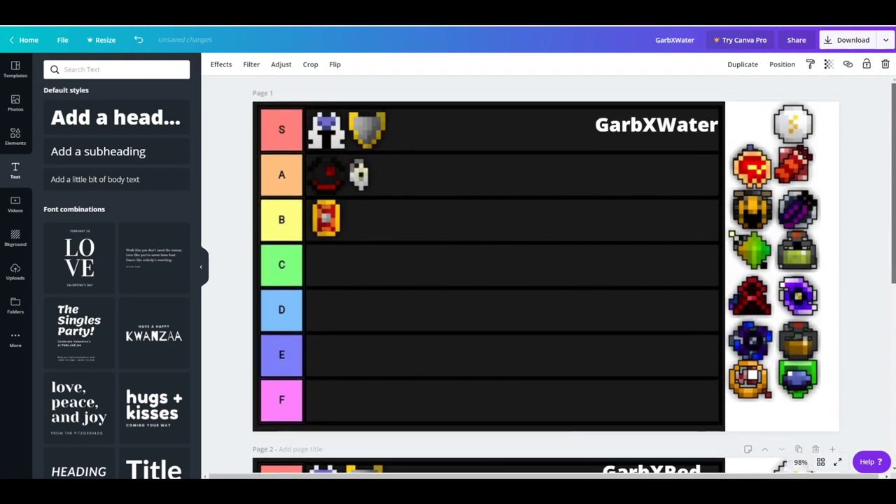
left_click(853, 118)
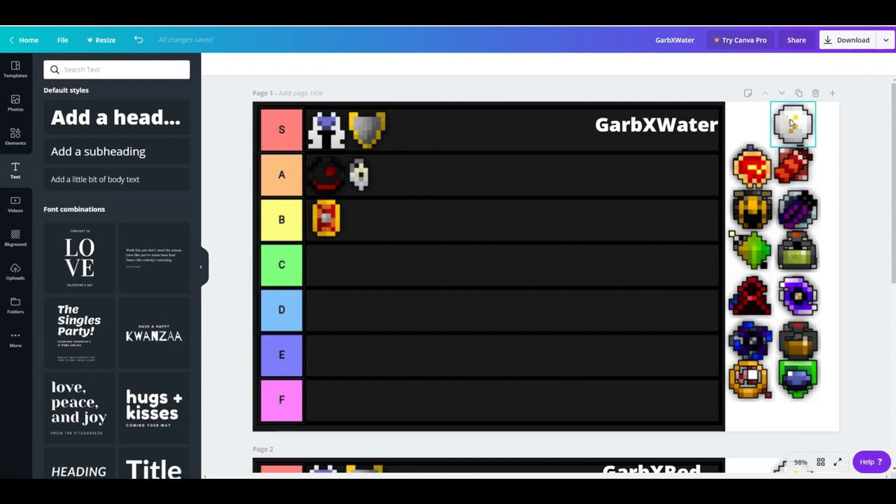
left_click_drag(794, 123, 389, 169)
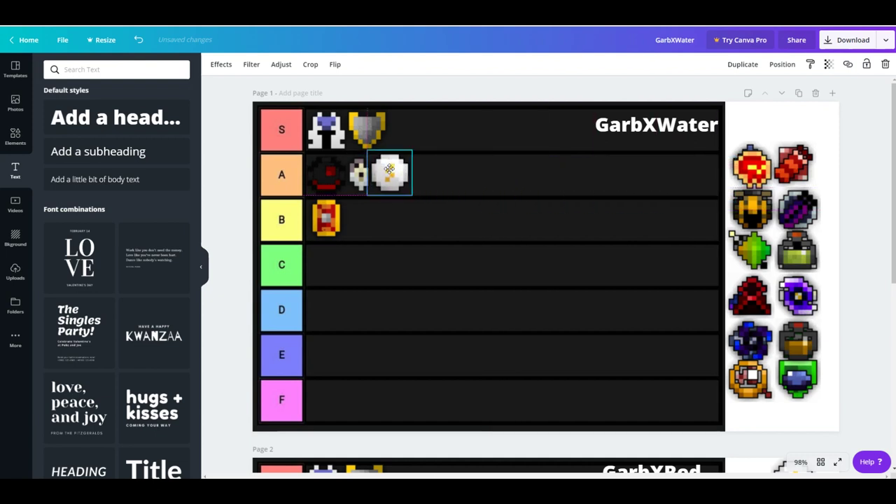
left_click_drag(389, 169, 390, 169)
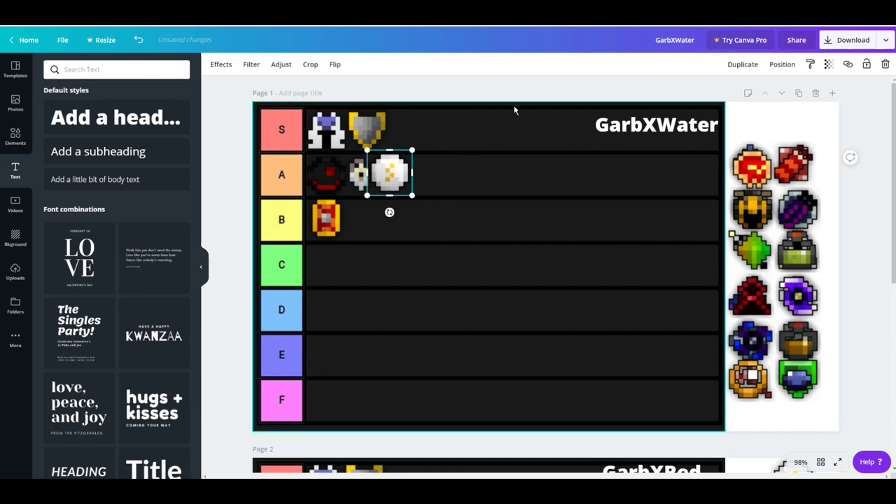
left_click(504, 77)
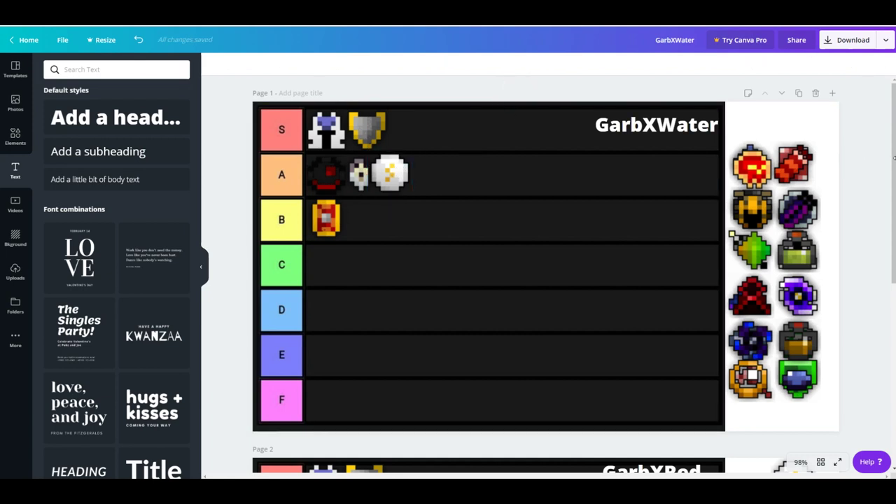
Place the round white icon with gold specks in the GarbXRed S row, after the silver shield.
left_click_drag(894, 182, 893, 309)
scroll(856, 295, "down", 3)
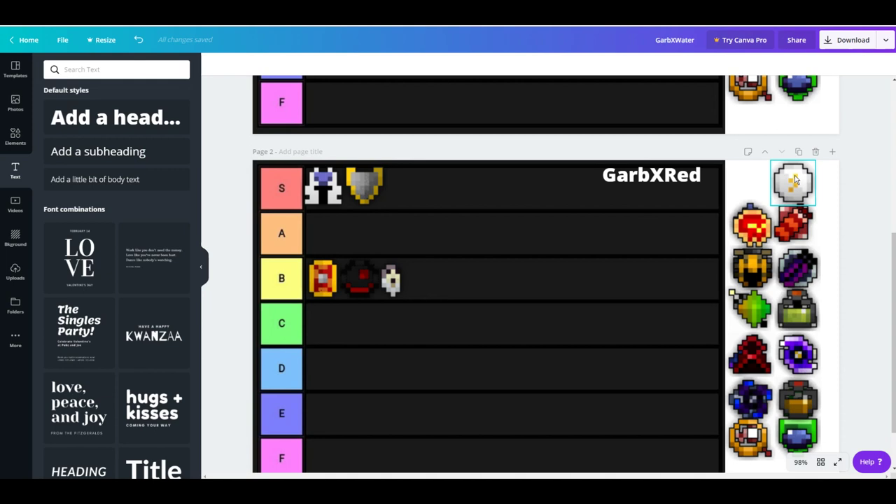
left_click_drag(795, 181, 409, 180)
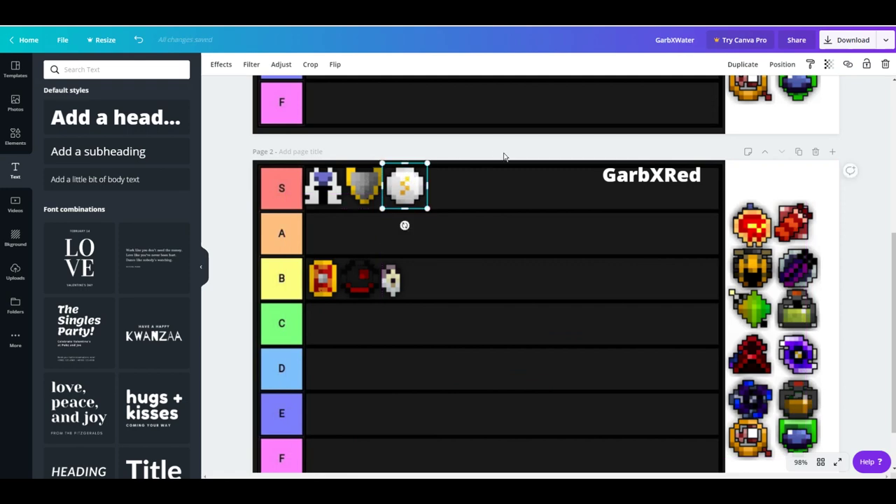
left_click(504, 155)
left_click_drag(893, 265, 891, 106)
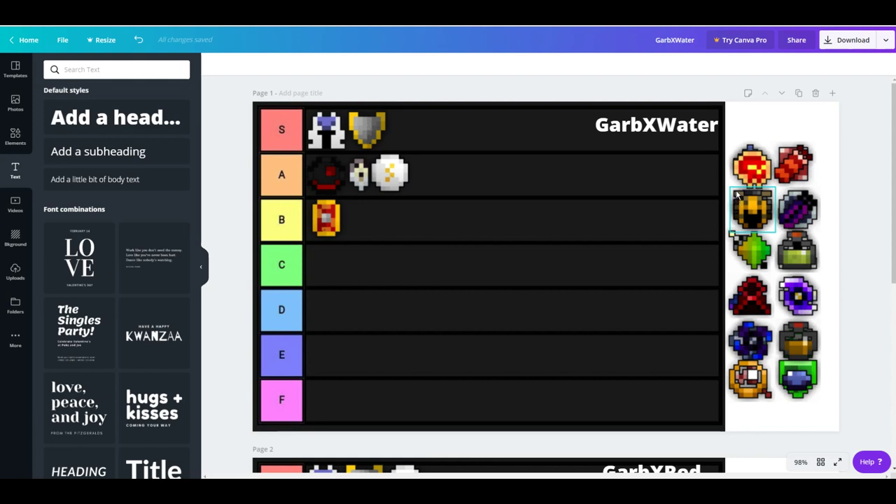
Place the round red-and-gold item icon in the A row of GarbXWater, after the round white icon.
left_click_drag(756, 172, 301, 221)
left_click_drag(335, 326, 433, 175)
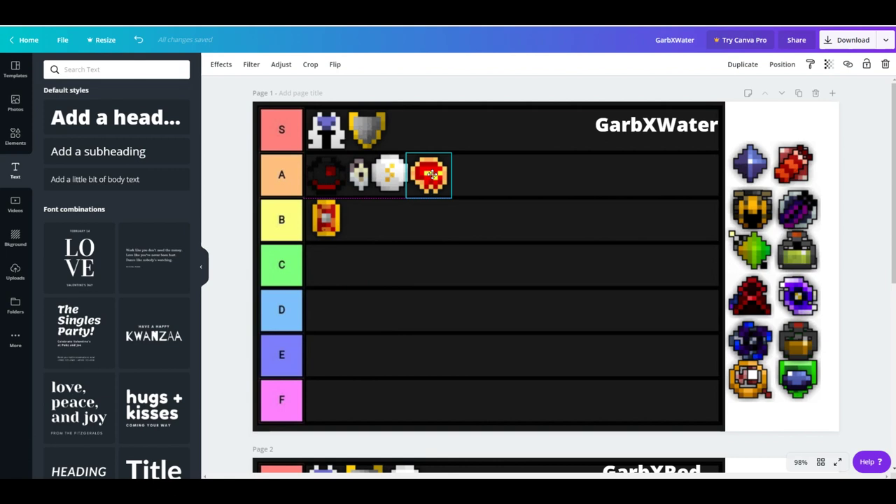
left_click(464, 90)
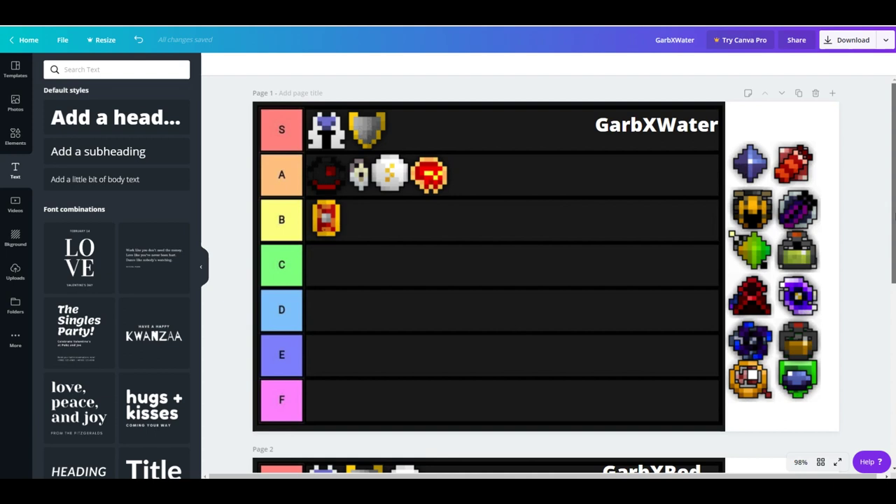
Place the round red-and-gold item icon at the start of the A row of GarbXRed.
scroll(894, 217, "down", 3)
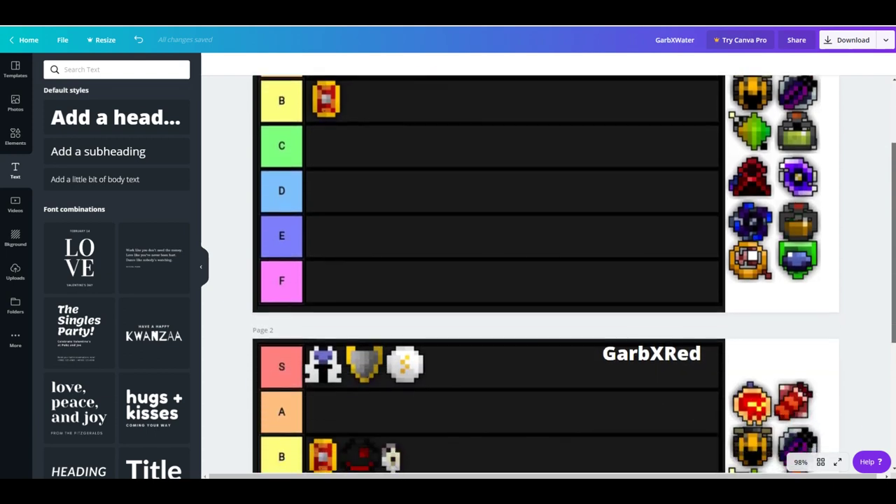
scroll(891, 332, "down", 2)
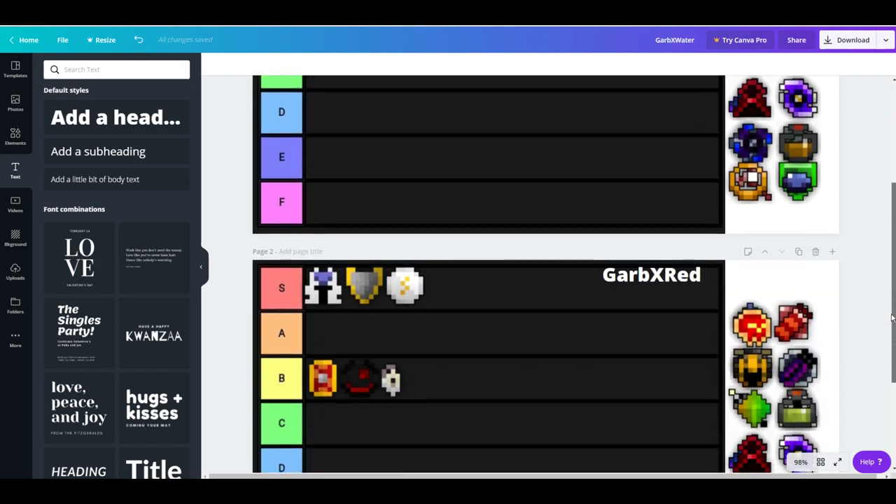
scroll(890, 332, "down", 1)
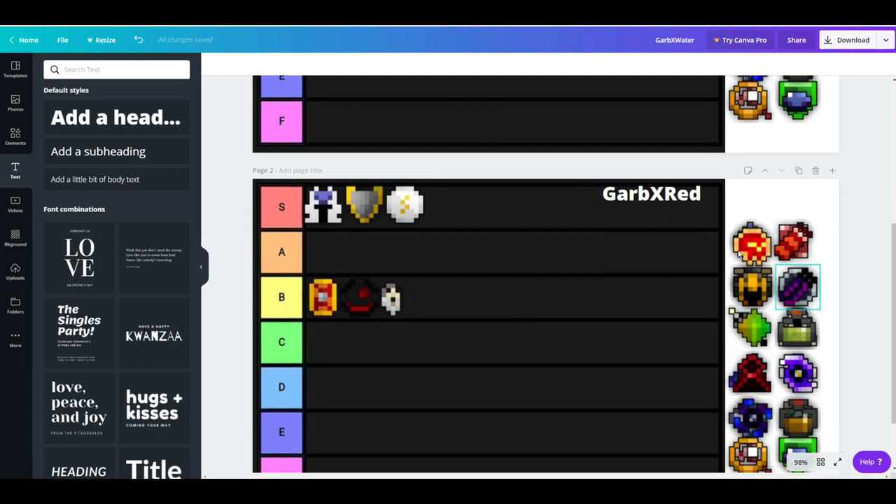
left_click_drag(755, 245, 329, 248)
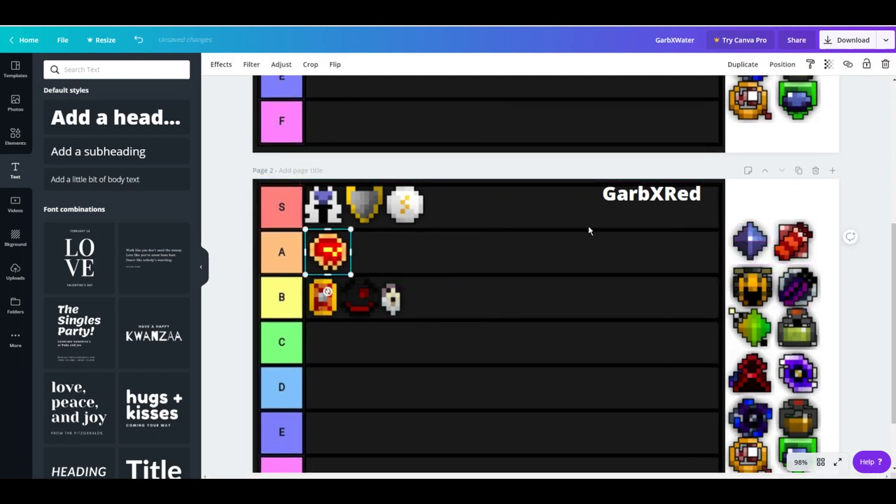
Place the blue diamond-shaped item icon in the F row of GarbXWater, trying it in the E row as well.
scroll(892, 173, "up", 2)
scroll(892, 173, "up", 3)
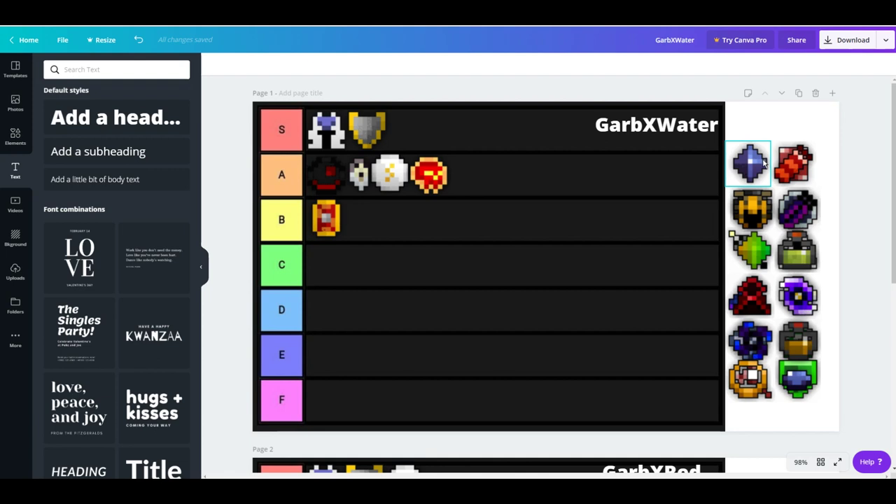
left_click_drag(762, 162, 332, 399)
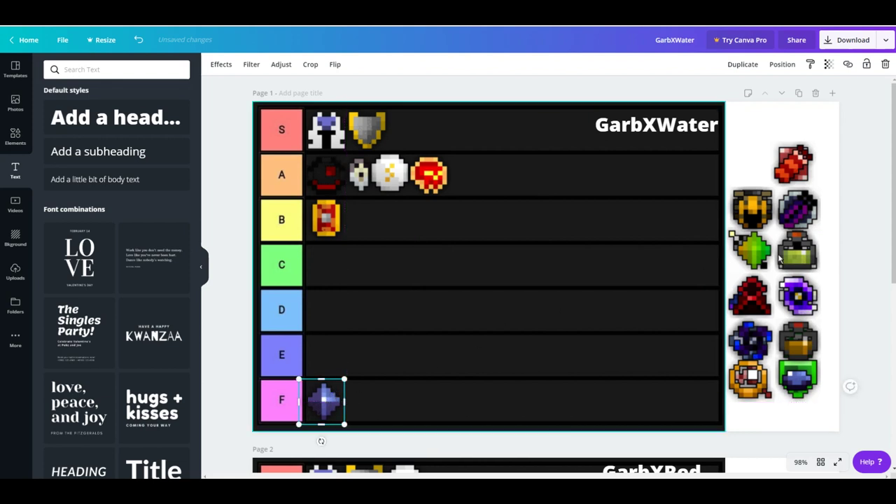
left_click(754, 150)
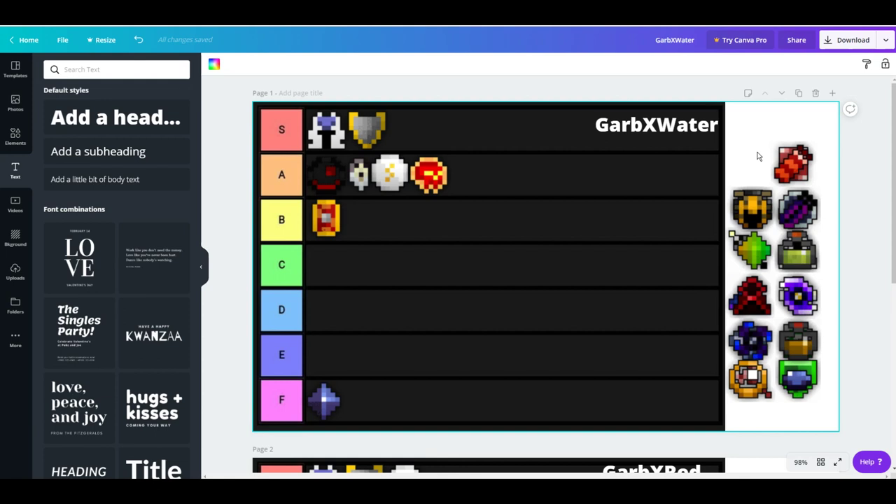
left_click_drag(327, 401, 324, 351)
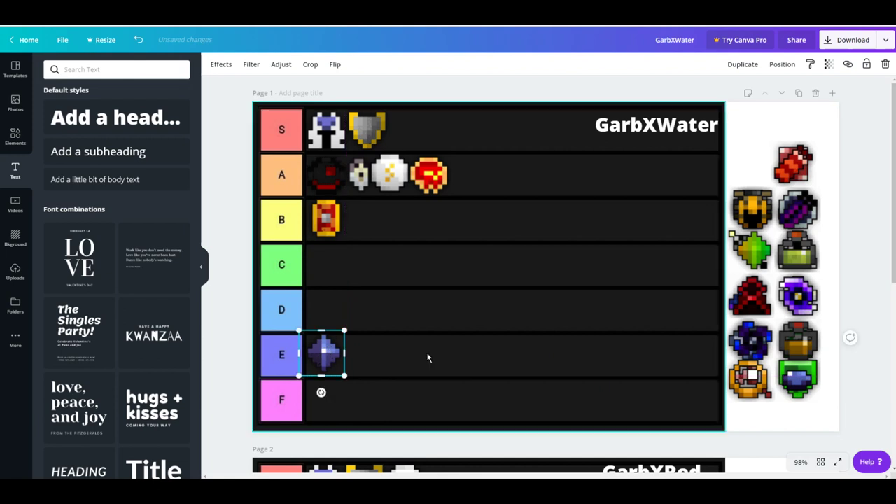
left_click_drag(321, 392, 316, 396)
Place the blue diamond-shaped item icon in the A row of GarbXRed, after the round red-and-gold icon.
scroll(880, 334, "down", 5)
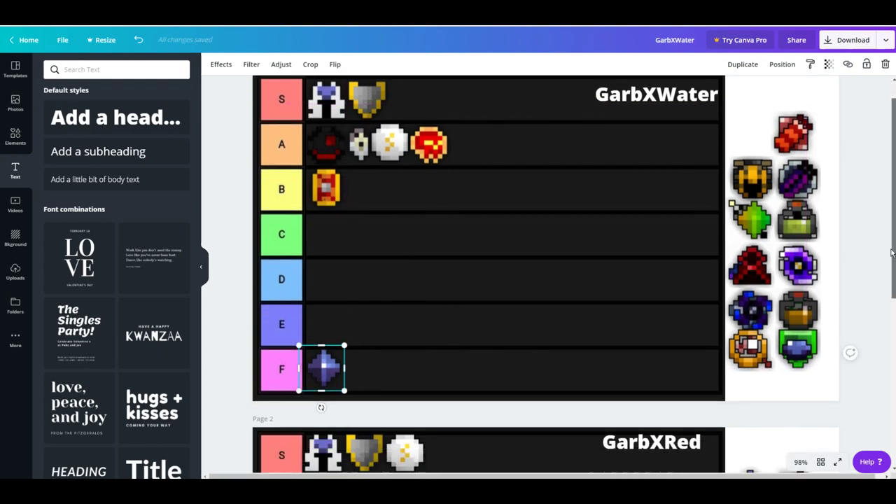
scroll(880, 334, "down", 2)
left_click_drag(749, 200, 671, 272)
left_click_drag(547, 306, 365, 204)
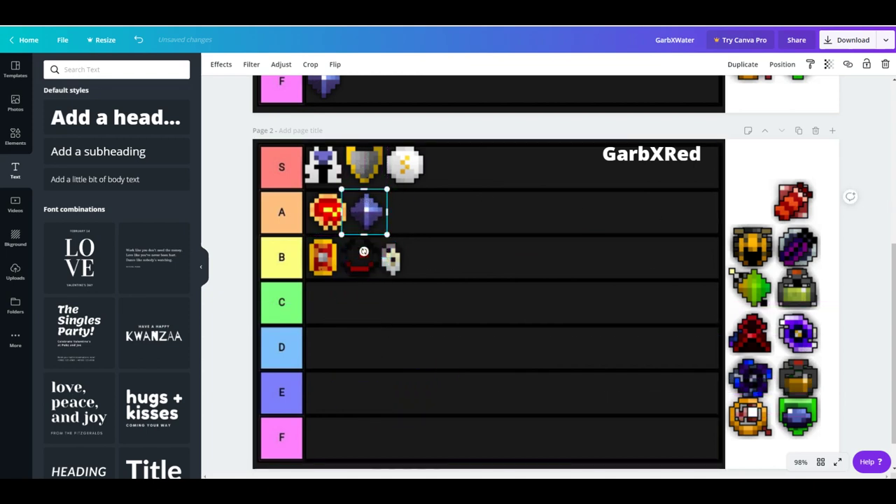
left_click(883, 221)
Move the red cylindrical icon off the pale red square icon among the unranked items beside GarbXRed.
left_click_drag(893, 269, 874, 200)
scroll(862, 181, "up", 3)
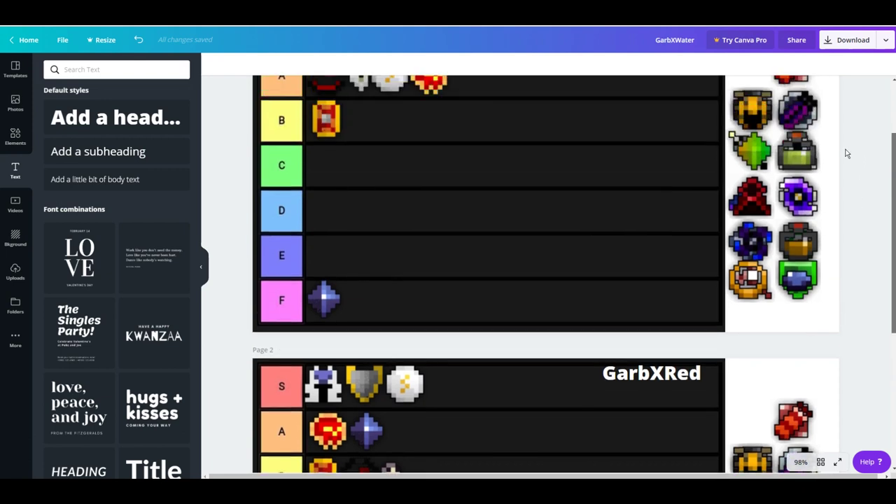
scroll(793, 114, "down", 5)
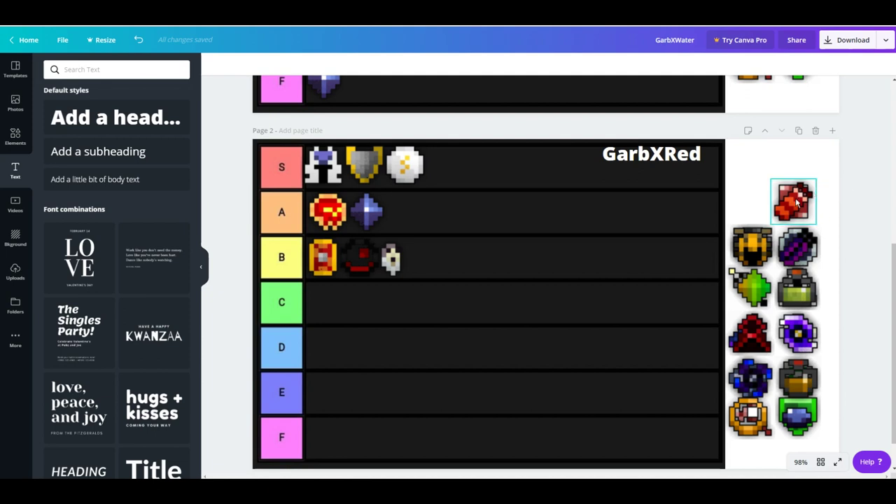
left_click_drag(796, 202, 756, 189)
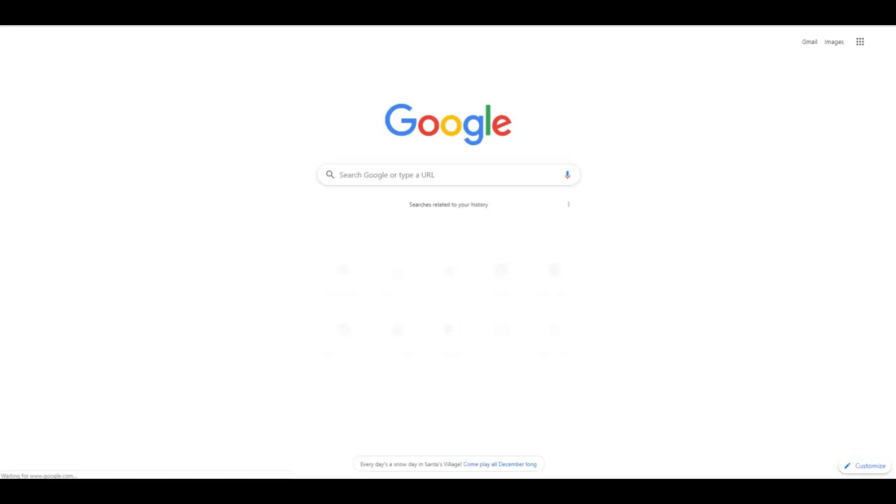
left_click(380, 179)
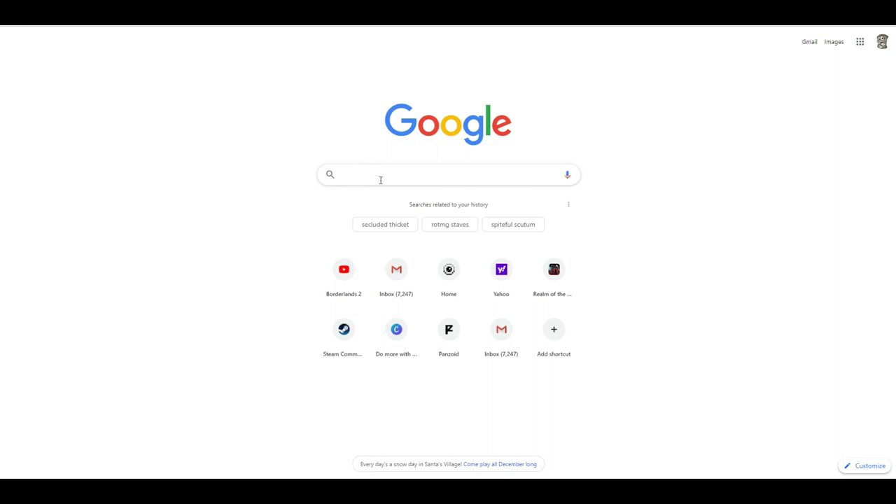
type("ghostly")
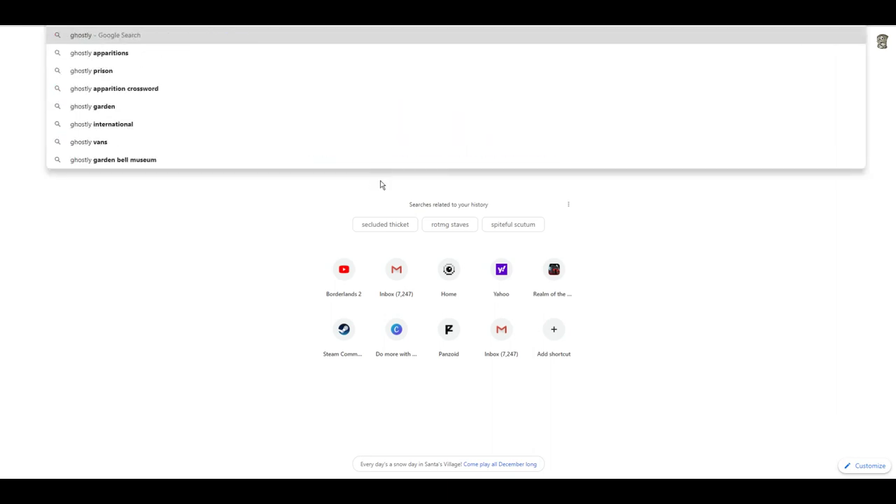
left_click(171, 14)
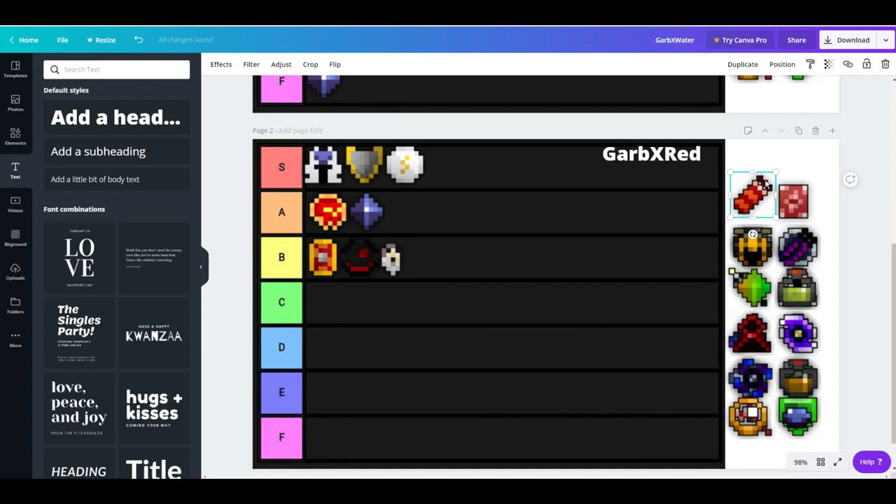
Nudge the red cylindrical icon beside GarbXRed slightly, and place its GarbXWater copy in the F row after the blue diamond.
mouse_move(763, 180)
left_mouse_down()
mouse_move(767, 142)
mouse_move(749, 202)
mouse_move(754, 184)
left_mouse_up()
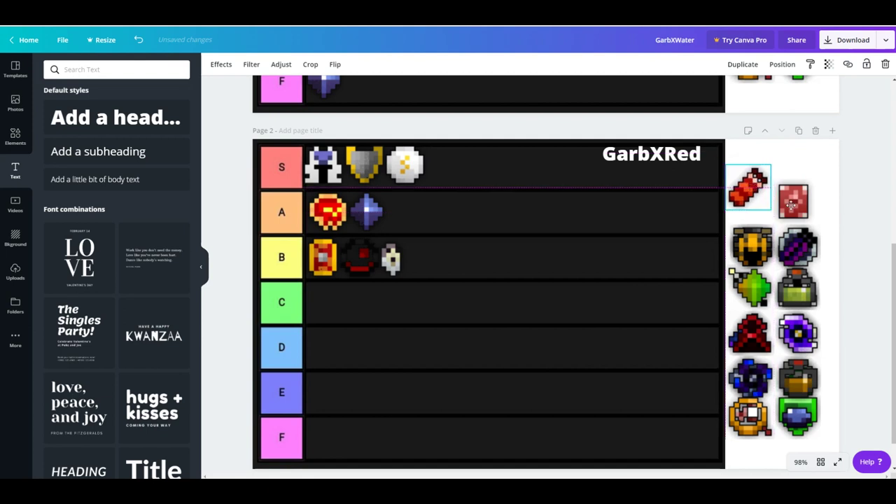
left_click_drag(893, 266, 894, 106)
left_click_drag(801, 161, 336, 348)
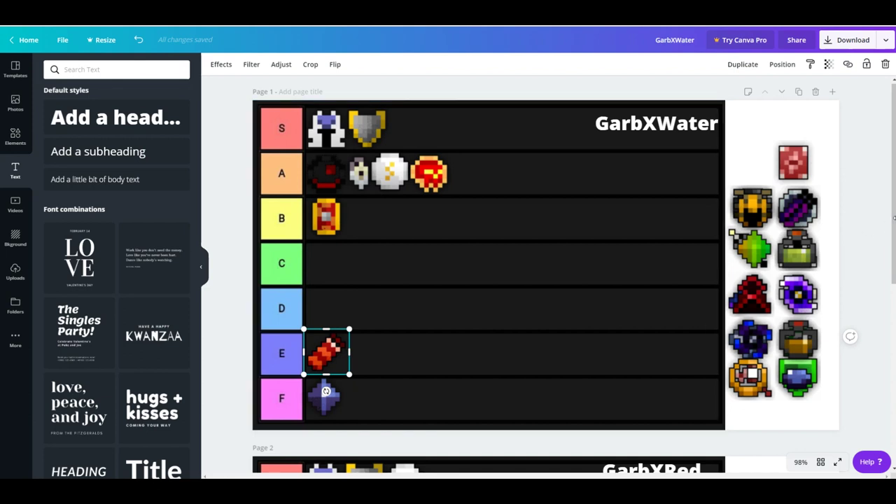
left_click_drag(893, 227, 892, 272)
left_click(326, 257)
left_click_drag(327, 258, 361, 301)
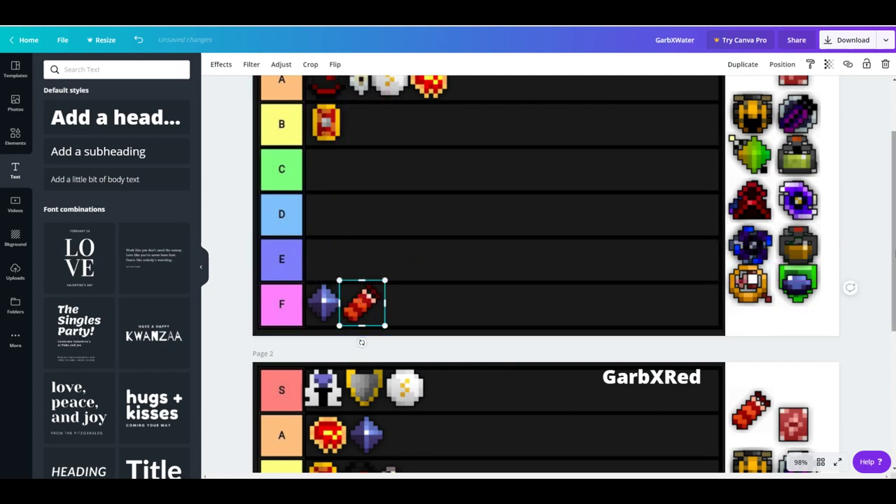